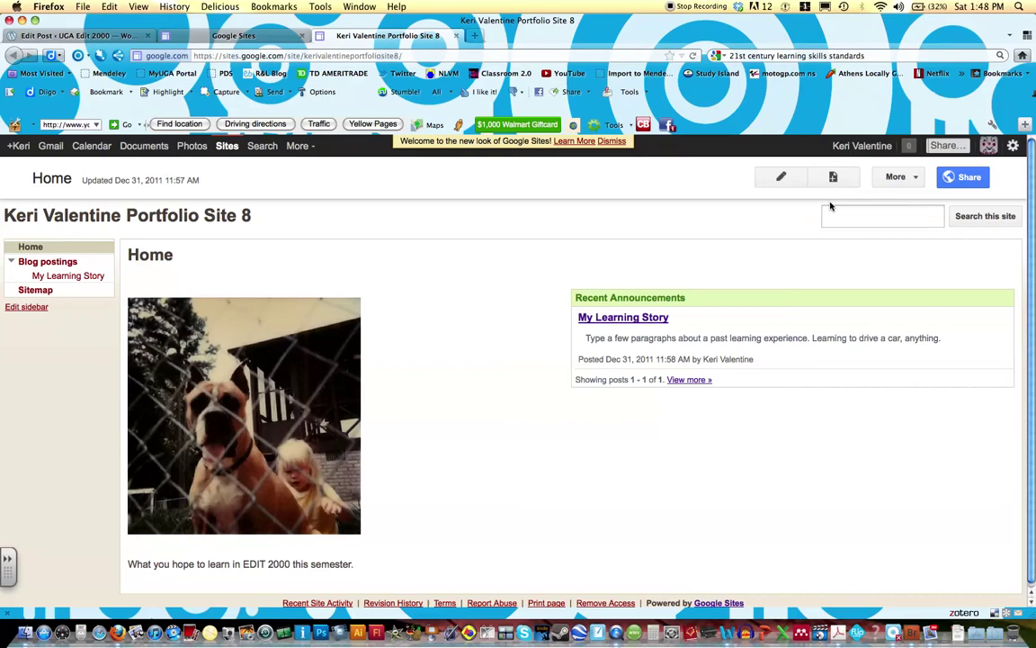
Create a new top-level Web Page named 'About Me' in the portfolio site.
{"action": "left_click", "coordinate": [833, 178]}
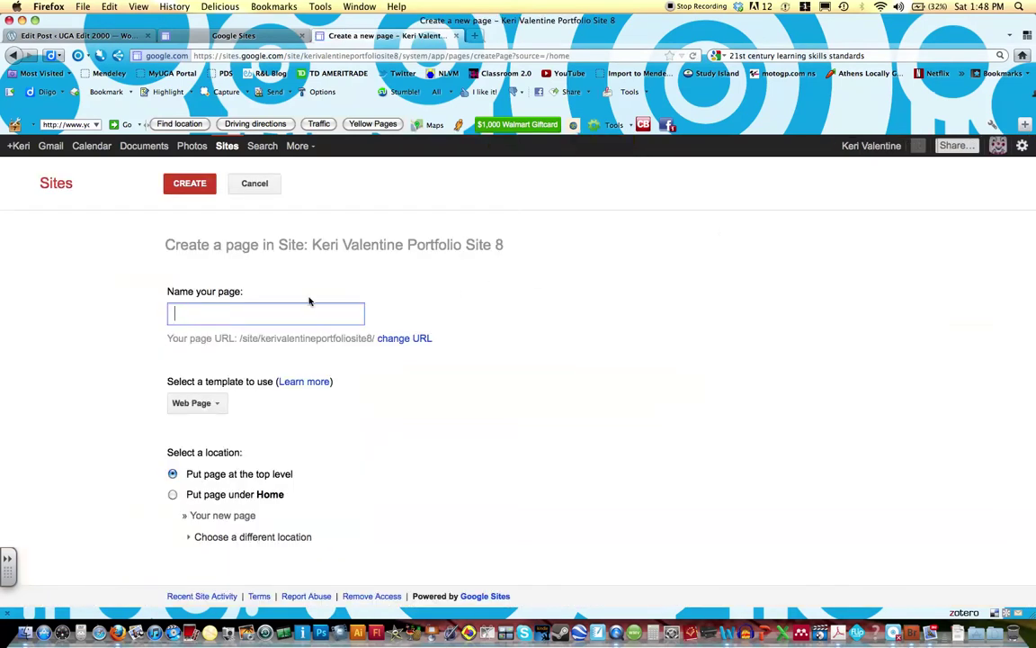
{"action": "type", "text": "About Me"}
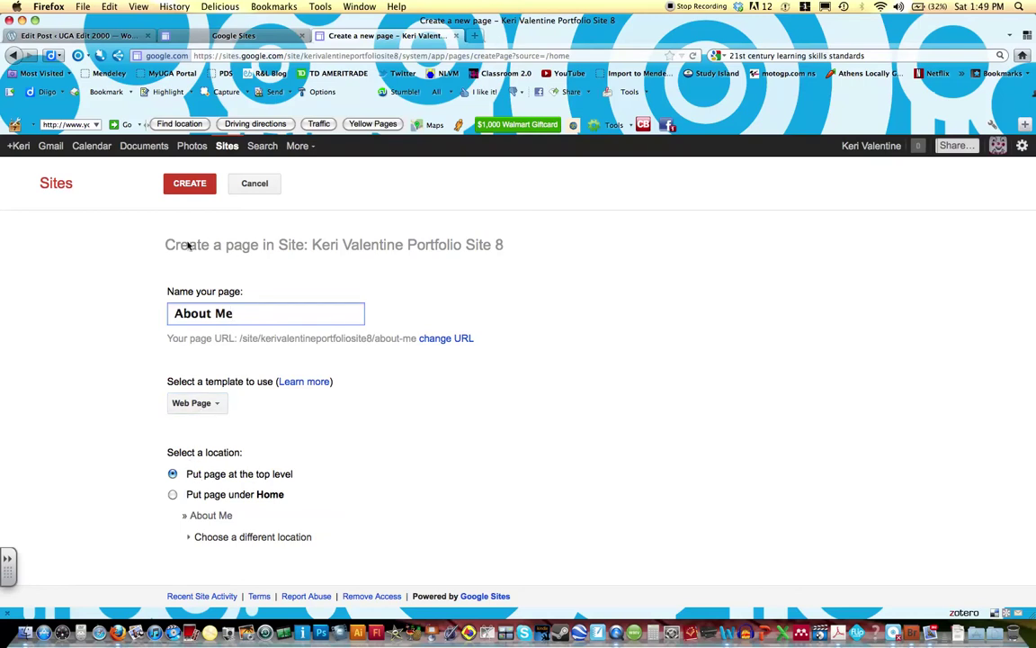
{"action": "left_click", "coordinate": [198, 185]}
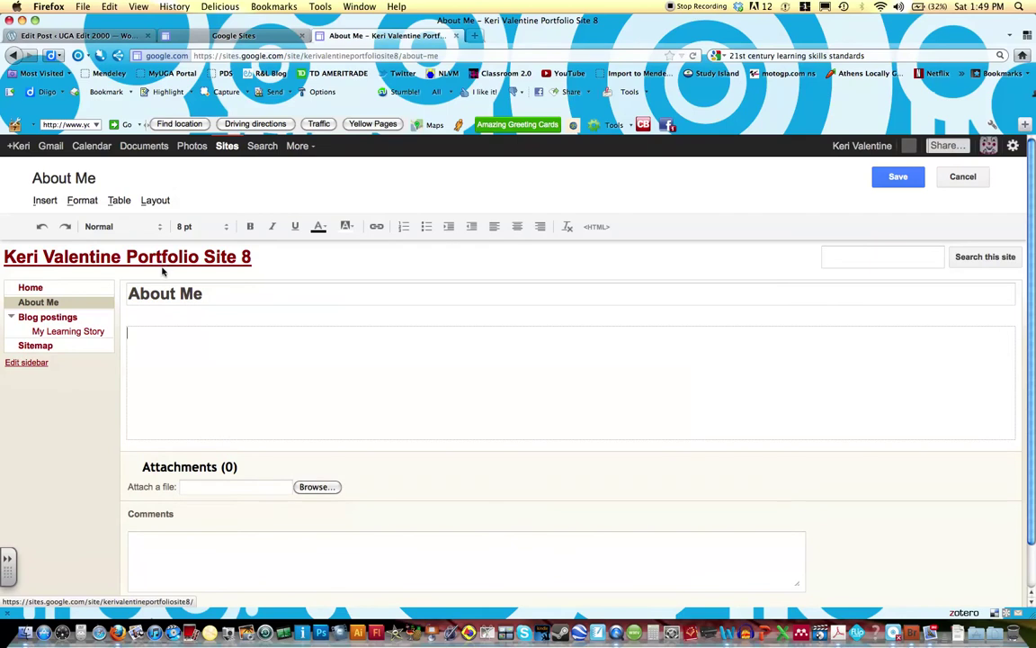
Type the instruction lines: write 2-3 paragraphs about yourself, insert 2-3 pictures, and add links.
{"action": "type", "text": "Write "}
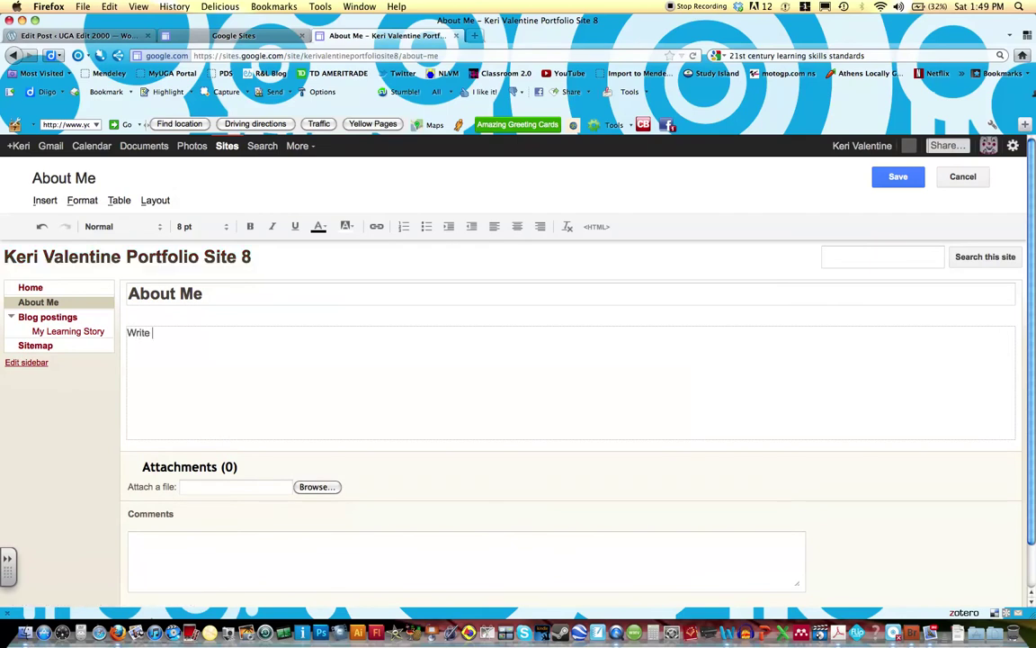
{"action": "type", "text": "2-3 paragraphs about "}
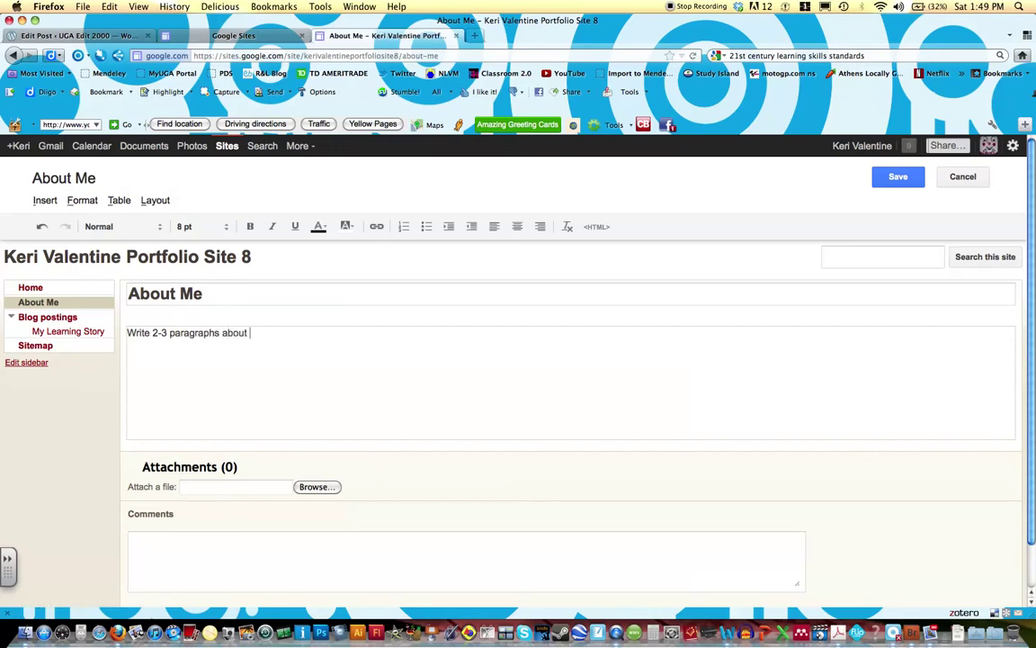
{"action": "type", "text": "yoursel"}
{"action": "key", "text": "BackSpace"}
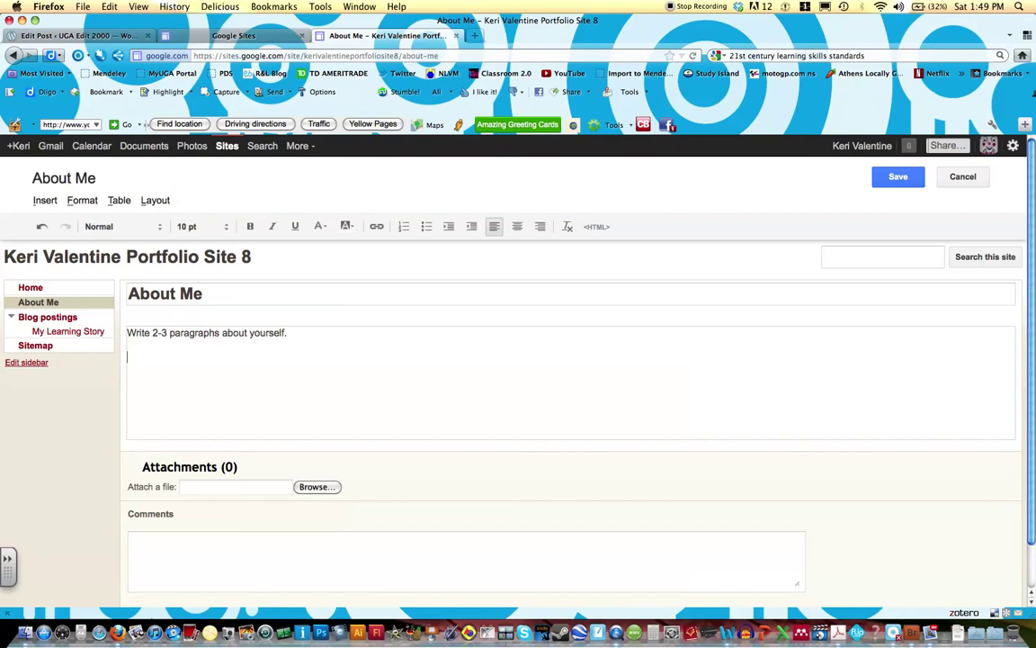
{"action": "key", "text": "Return"}
{"action": "type", "text": "Inse"}
{"action": "type", "text": "rt 2-3 pictures"}
{"action": "type", "text": "ser"}
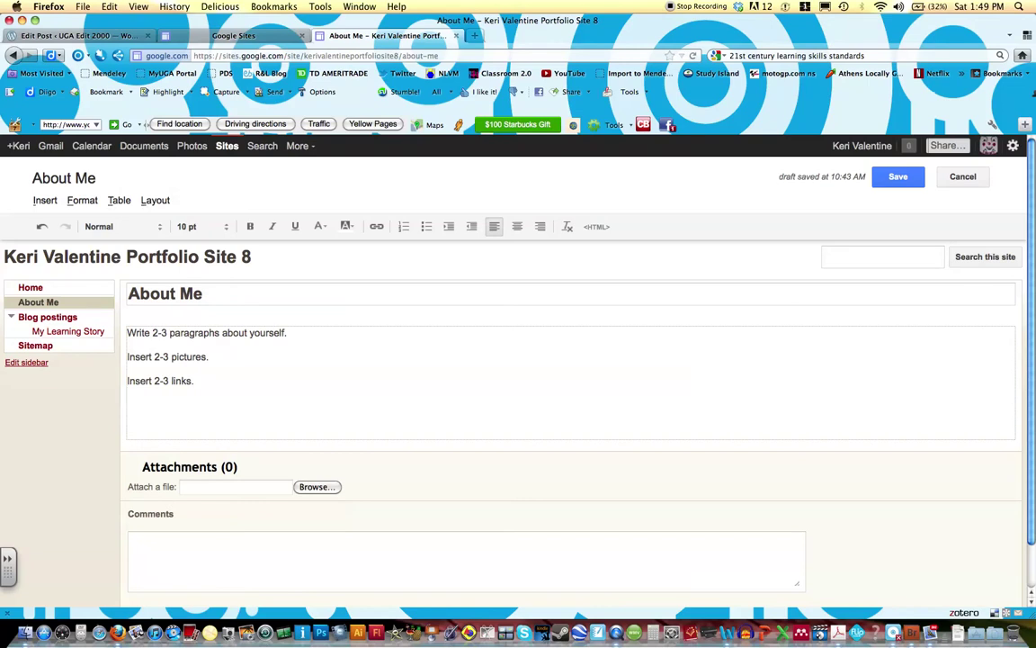
Add the sentence 'My name is [your name] and I attend the University of Georgia.'.
{"action": "type", "text": "y name is Keri valenti"}
{"action": "key", "text": "BackSpace"}
{"action": "key", "text": "BackSpace"}
{"action": "key", "text": "BackSpace"}
{"action": "key", "text": "BackSpace"}
{"action": "key", "text": "BackSpace"}
{"action": "type", "text": "Valen"}
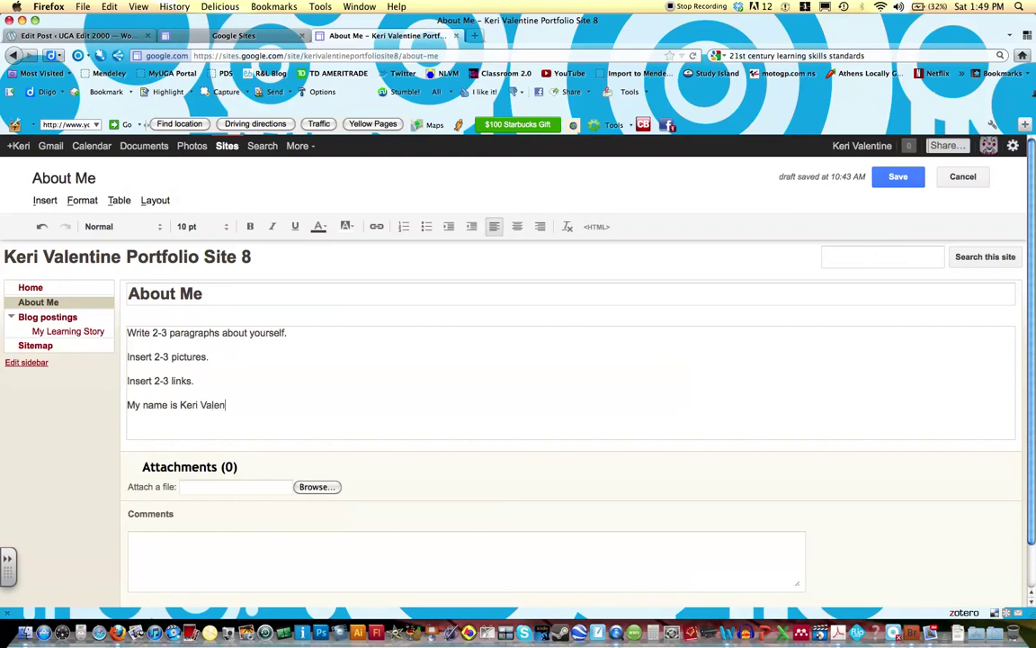
{"action": "type", "text": "tine and I attend the Unive"}
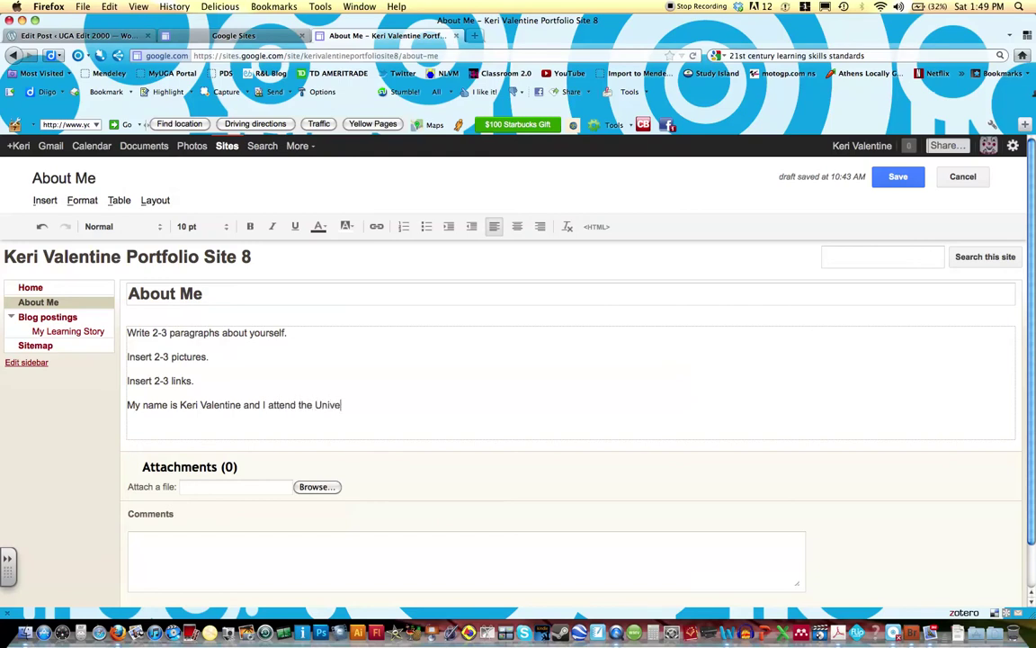
{"action": "type", "text": "rsity of Georgia."}
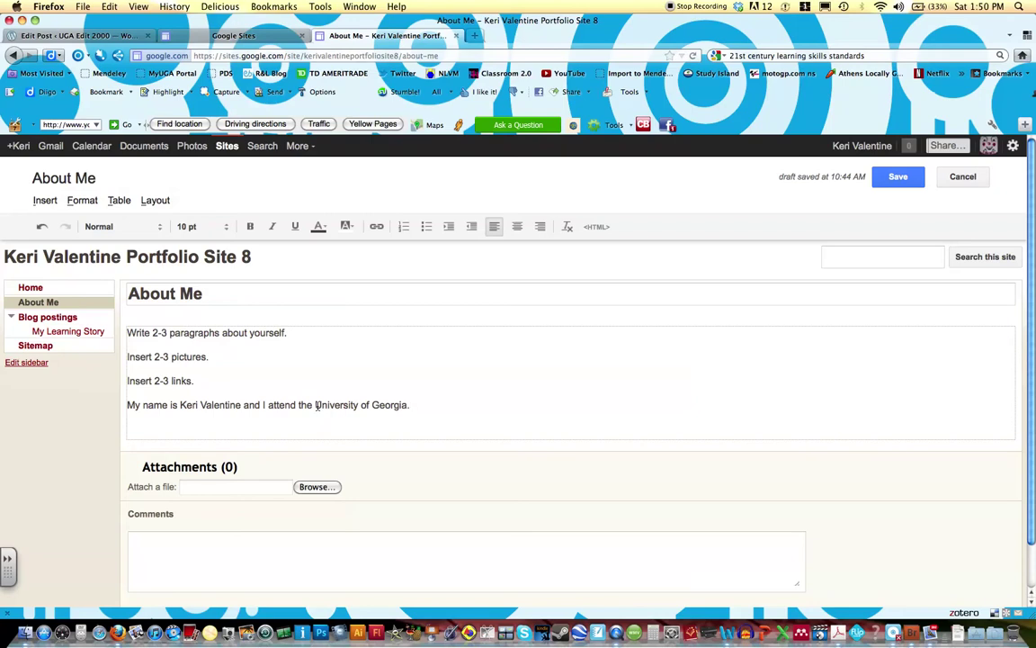
Select 'University of Georgia' and start a Web address link for it.
{"action": "left_click_drag", "start_coordinate": [316, 405], "coordinate": [406, 406]}
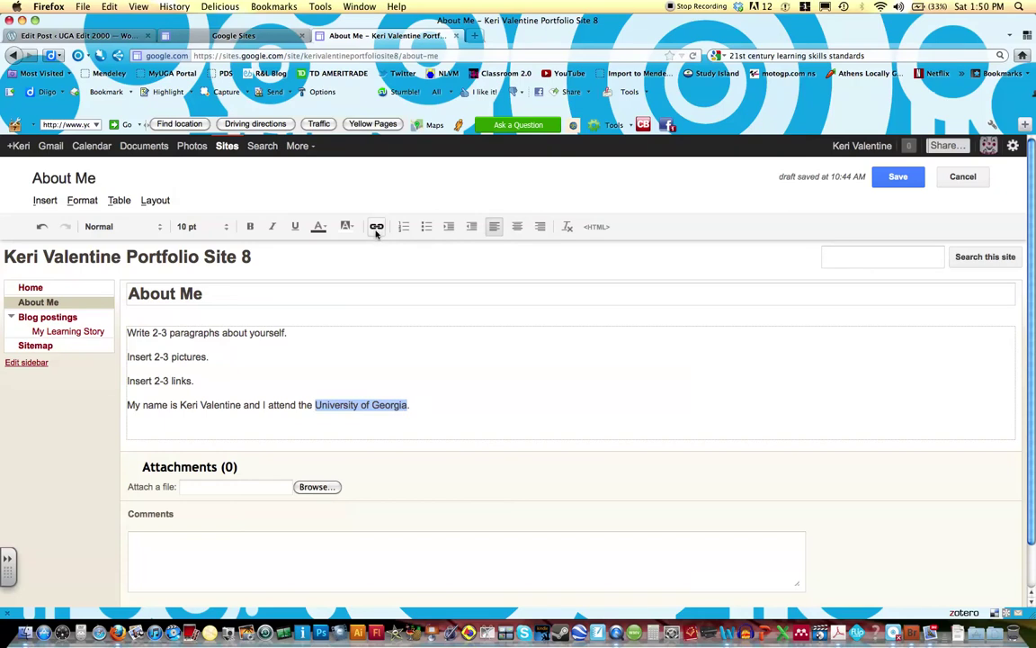
{"action": "left_click", "coordinate": [376, 227]}
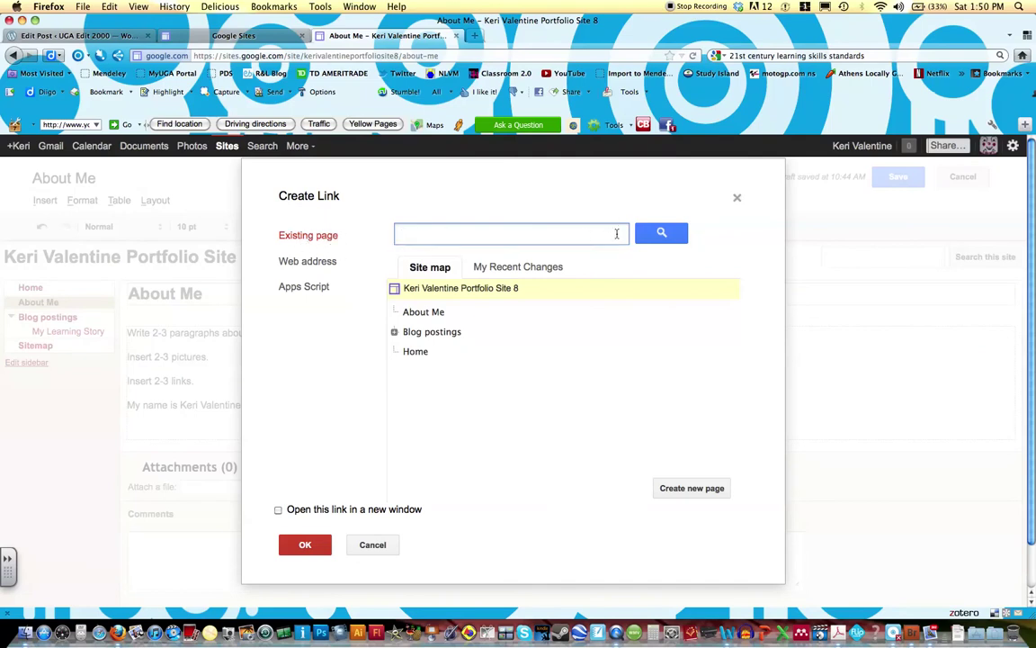
{"action": "left_click", "coordinate": [293, 262]}
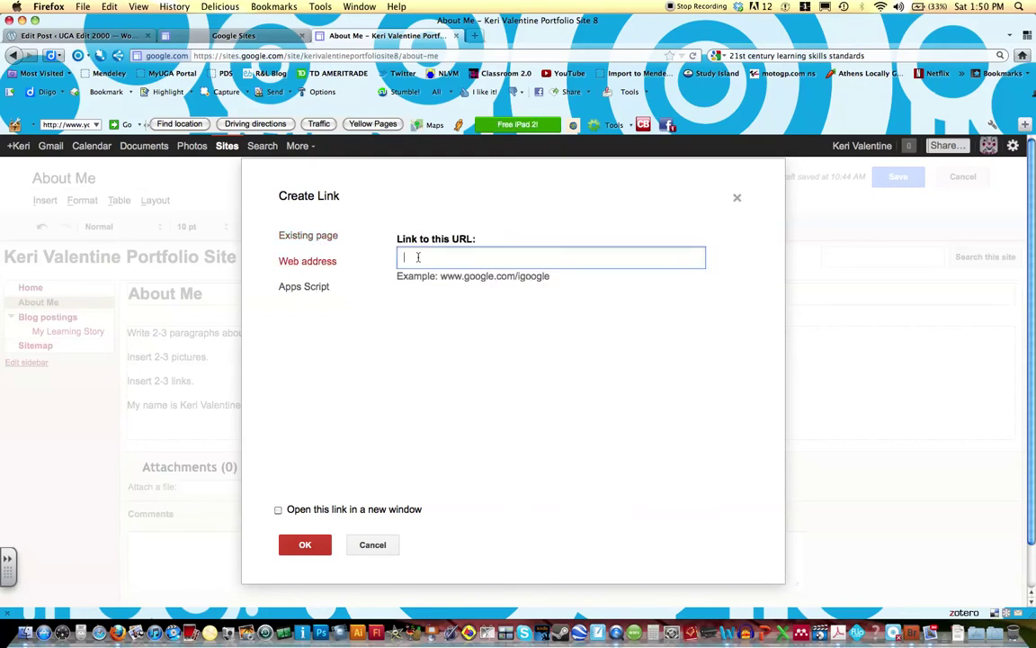
In a new tab, search for the University of Georgia, open uga.edu and copy its address.
{"action": "left_click", "coordinate": [475, 36]}
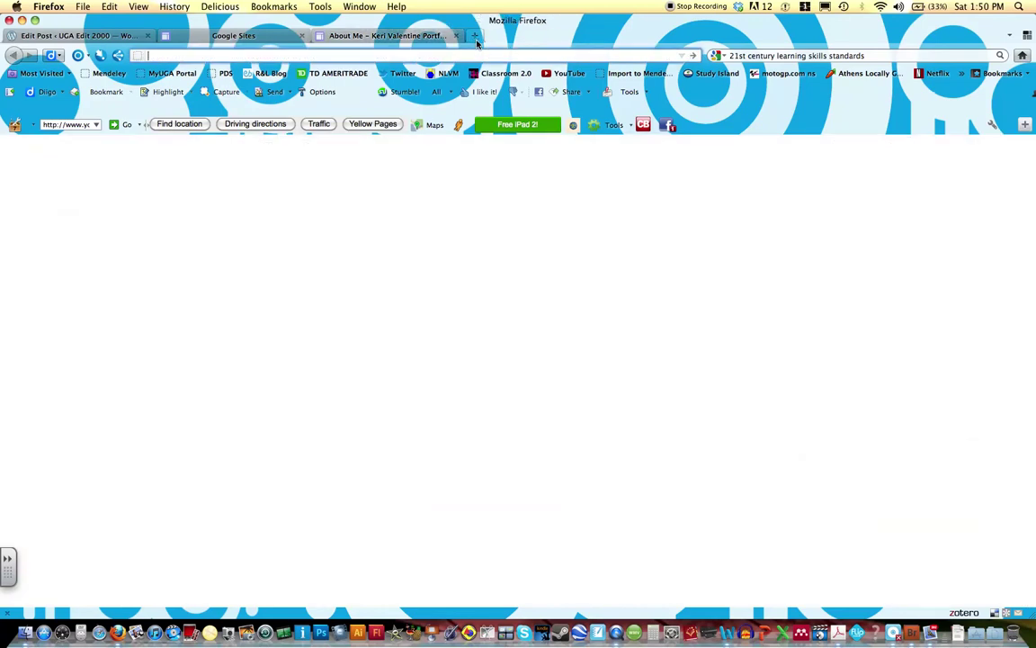
{"action": "left_click", "coordinate": [764, 56]}
{"action": "type", "text": "u"}
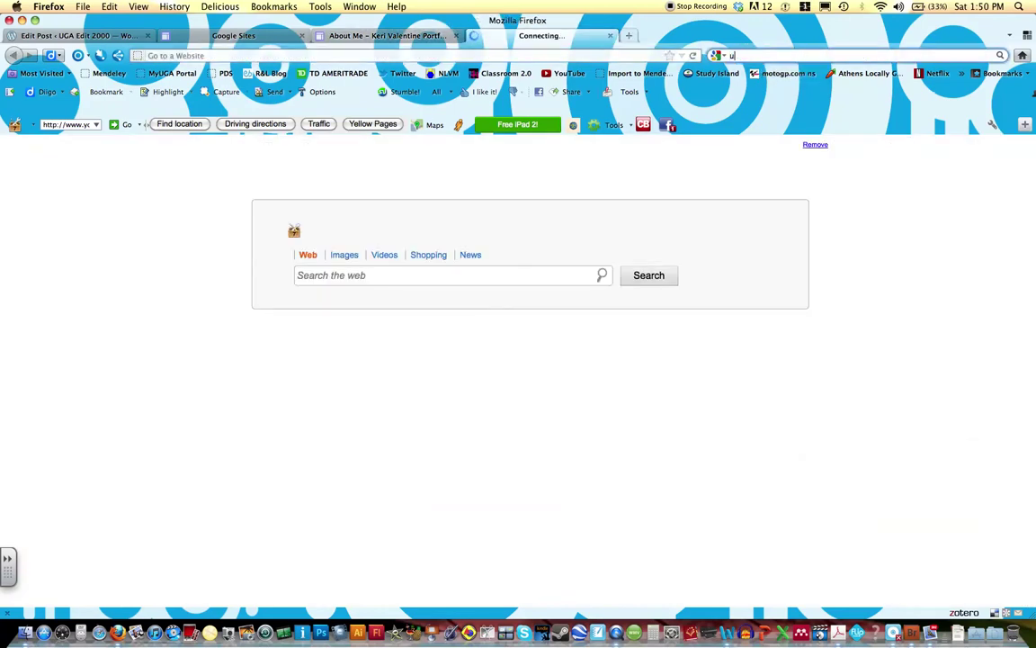
{"action": "type", "text": "niveris"}
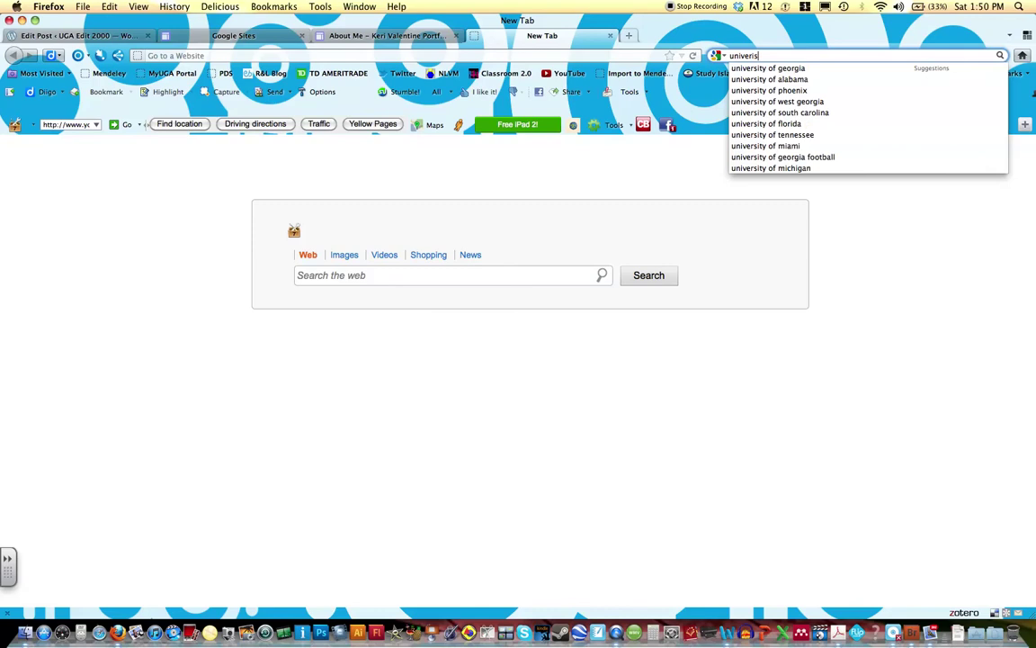
{"action": "left_click", "coordinate": [771, 68]}
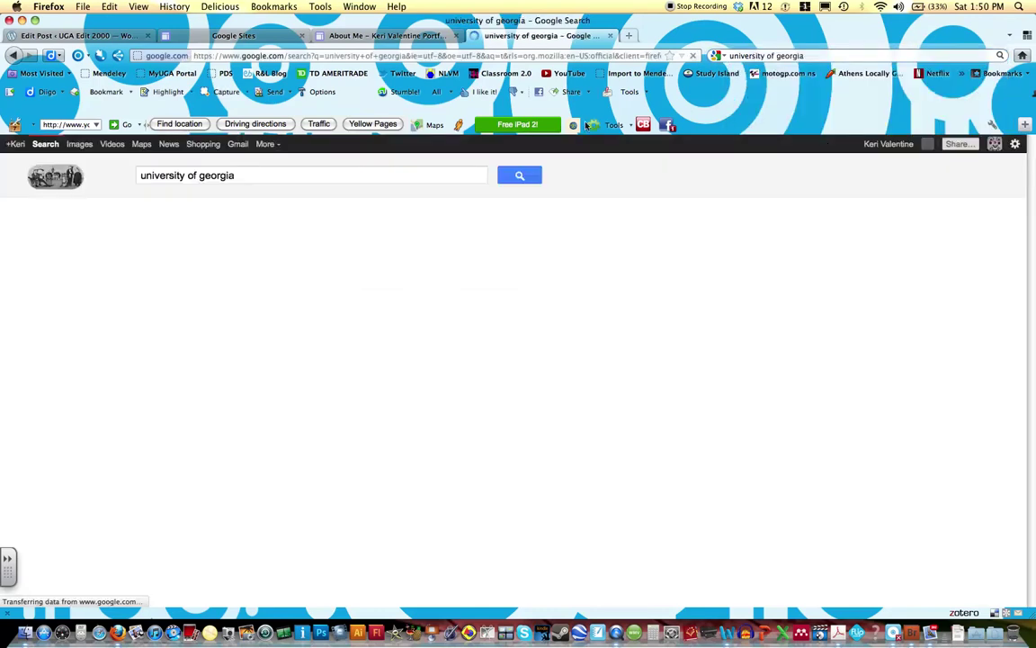
{"action": "left_click", "coordinate": [189, 275]}
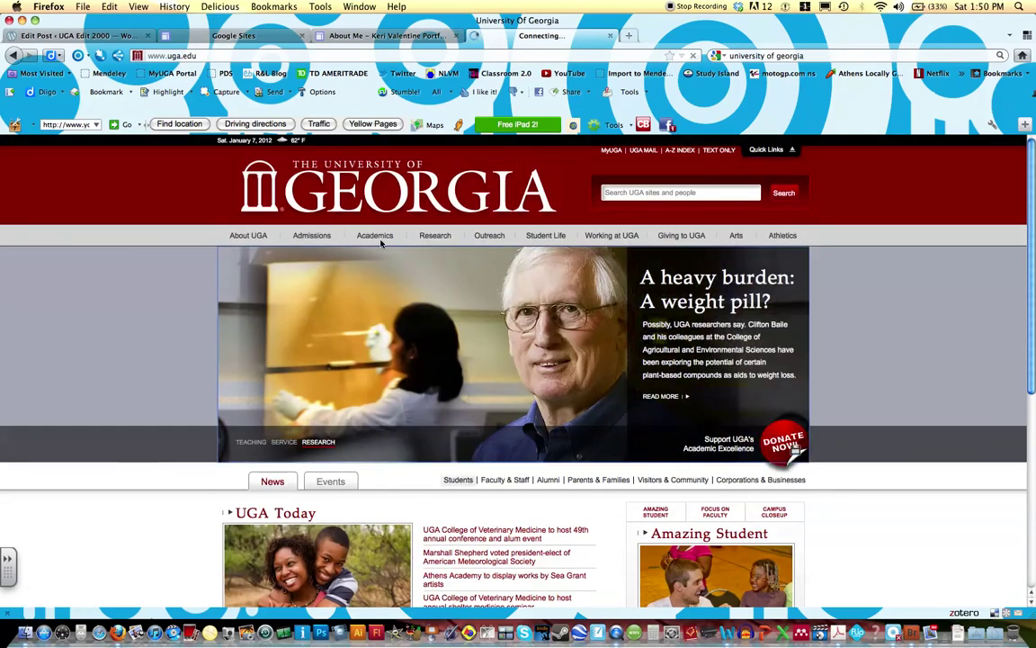
{"action": "mouse_move", "coordinate": [381, 242]}
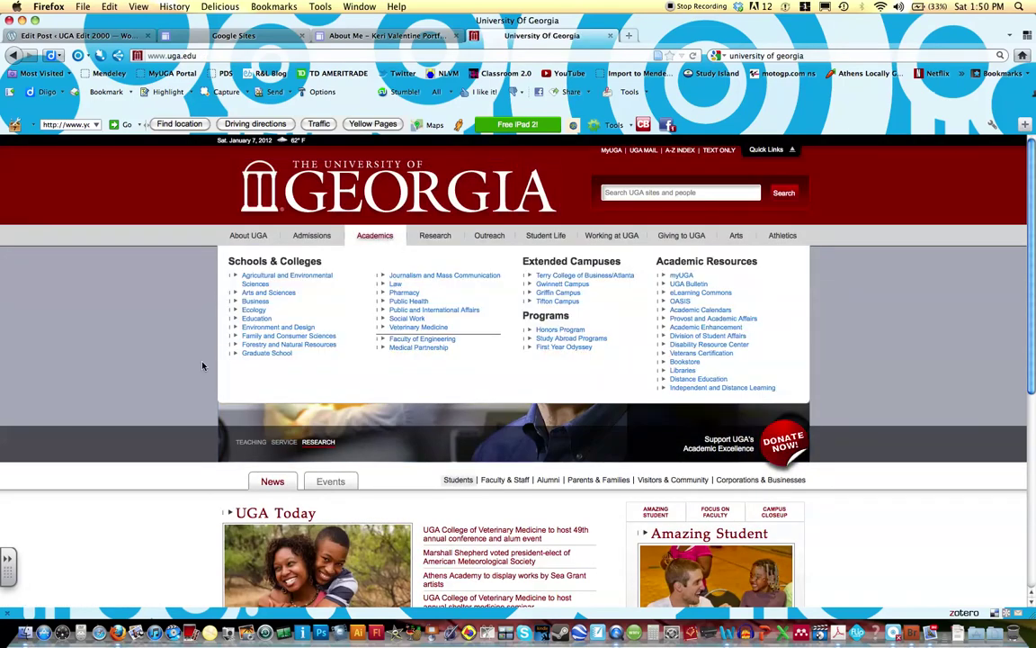
{"action": "mouse_move", "coordinate": [290, 236]}
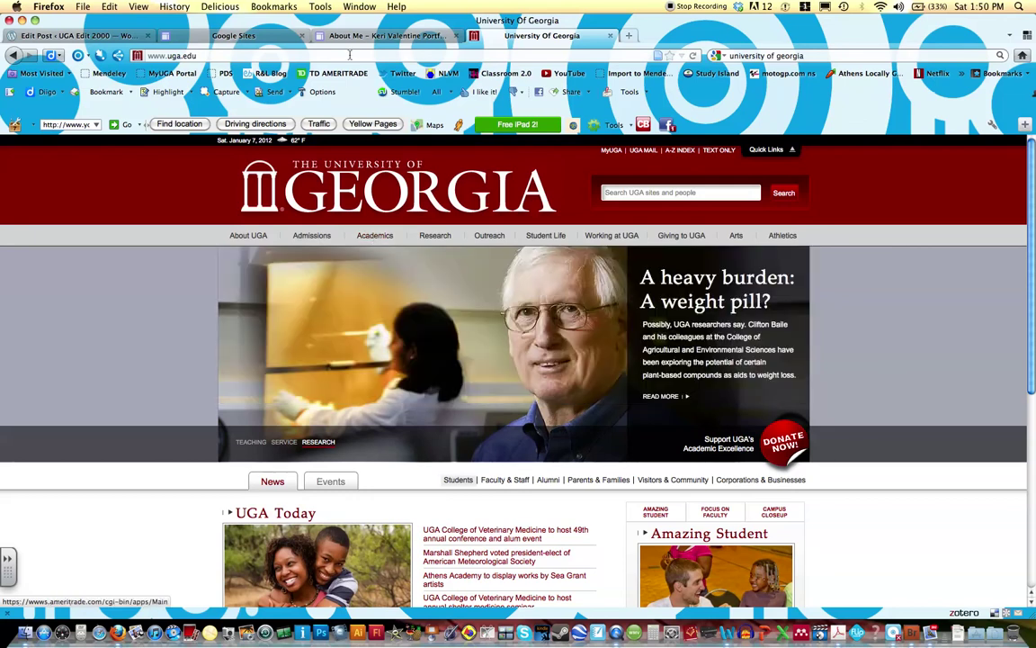
{"action": "left_click", "coordinate": [307, 56]}
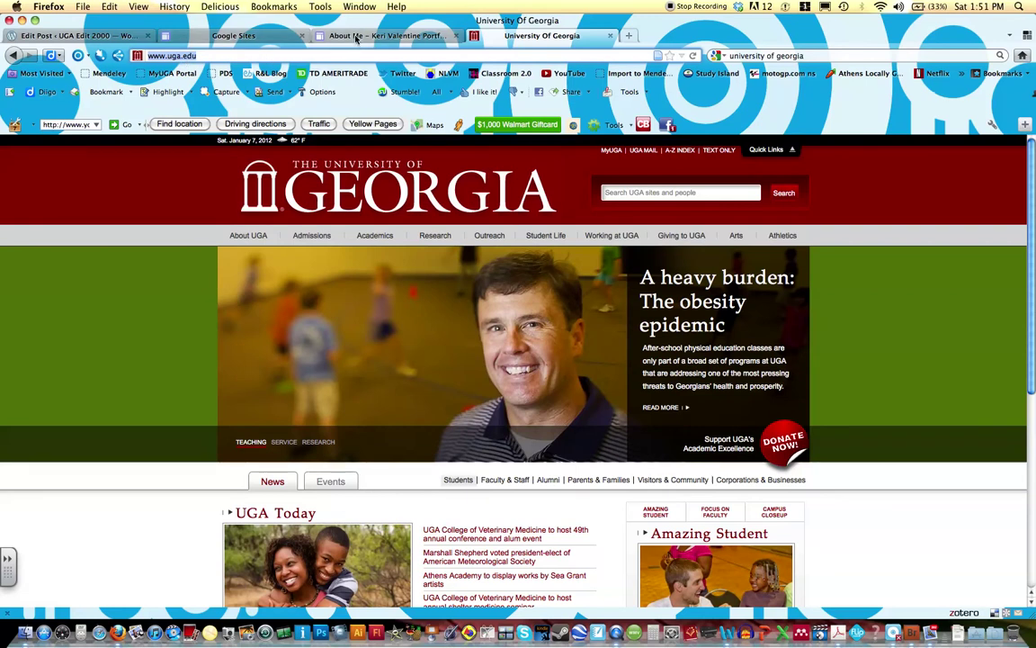
{"action": "left_click", "coordinate": [324, 36]}
{"action": "type", "text": "http://www.uga.edu/"}
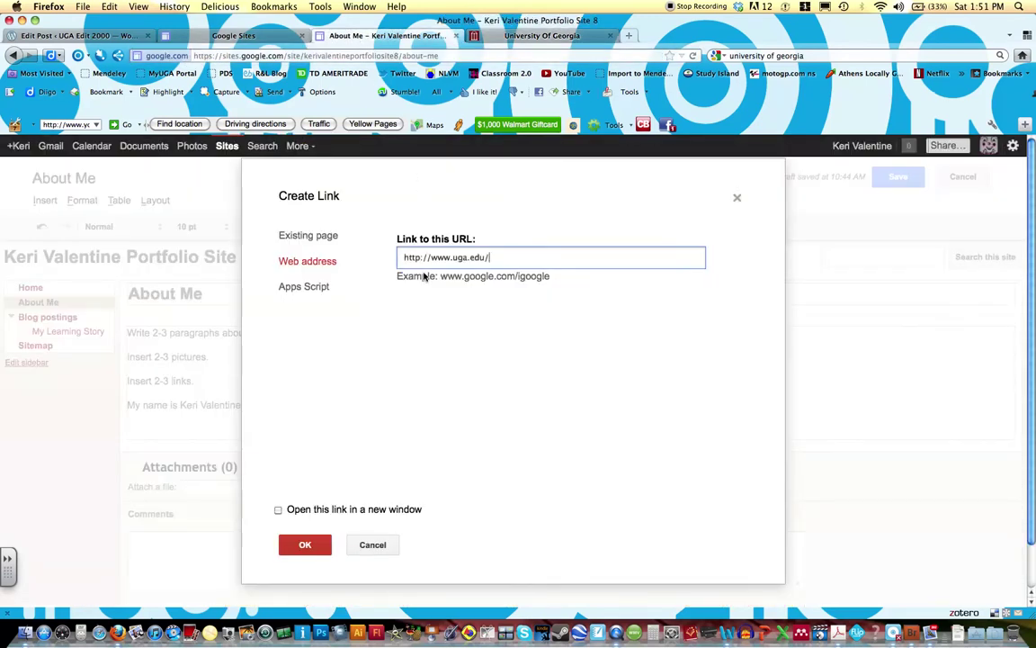
{"action": "left_click", "coordinate": [279, 510]}
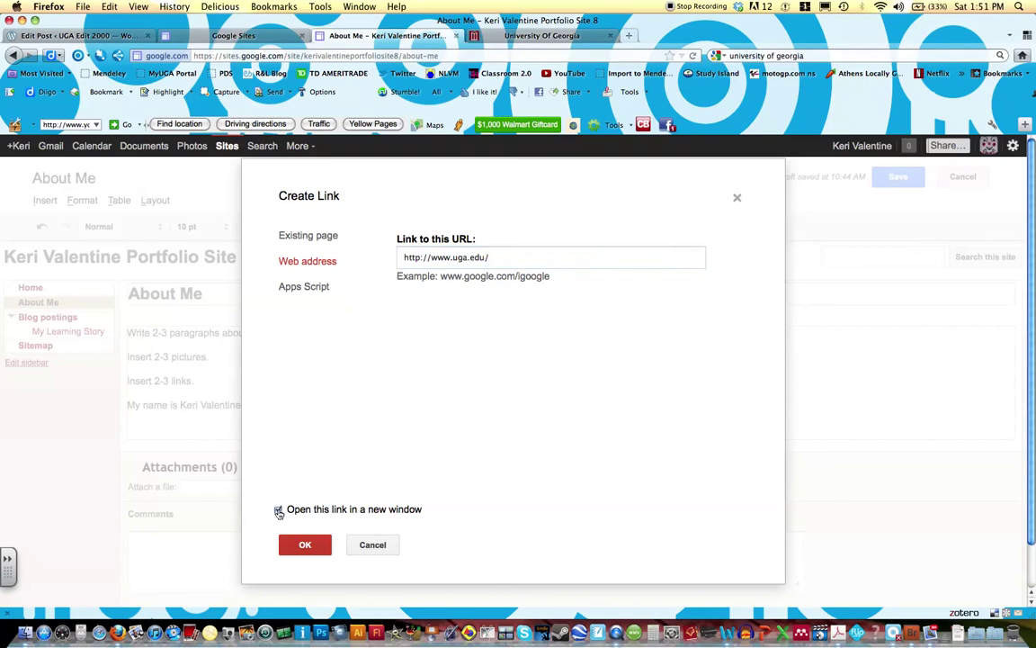
{"action": "left_click", "coordinate": [306, 545]}
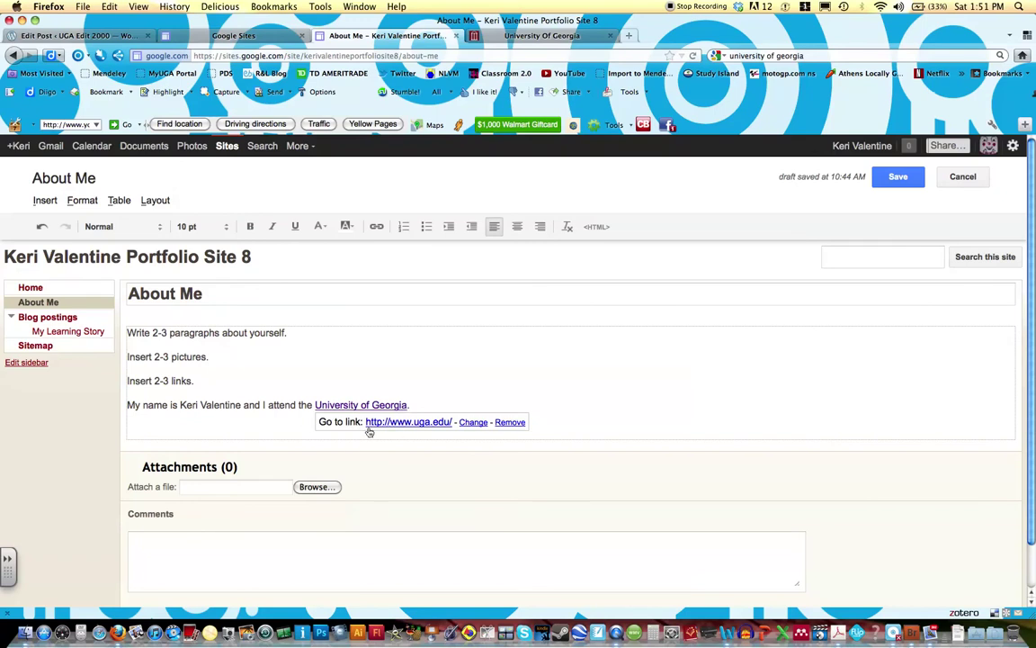
{"action": "left_click", "coordinate": [488, 381]}
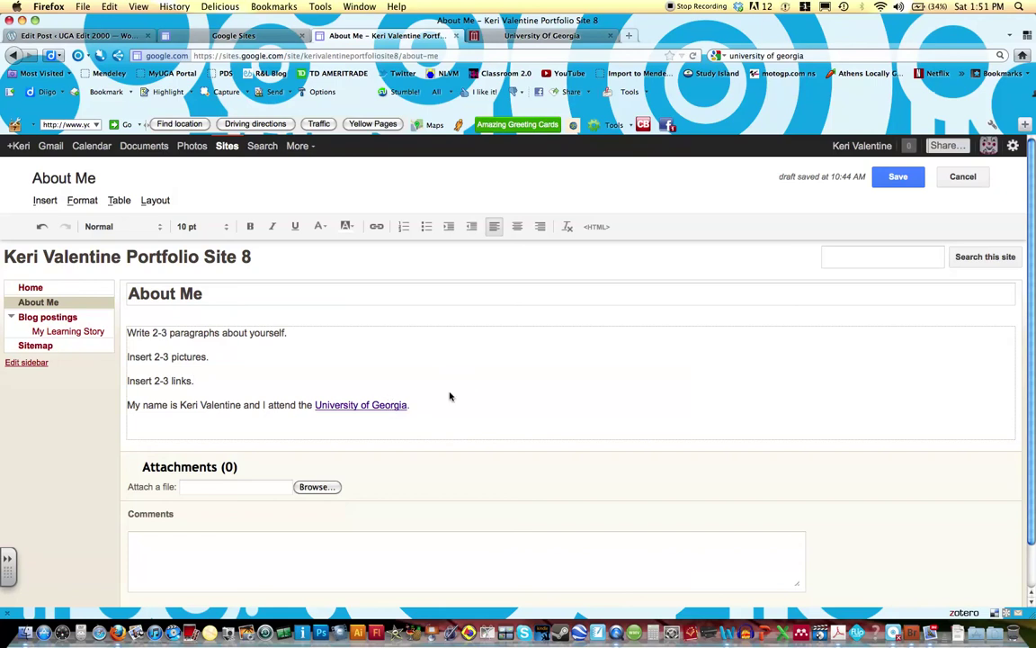
{"action": "left_click", "coordinate": [378, 406]}
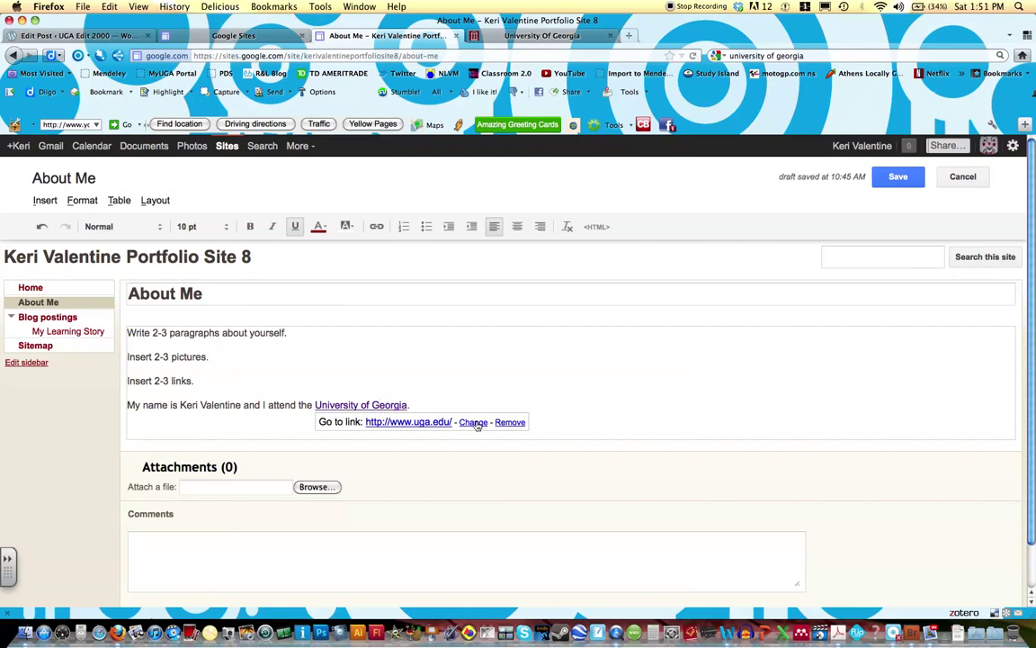
{"action": "left_click", "coordinate": [472, 391]}
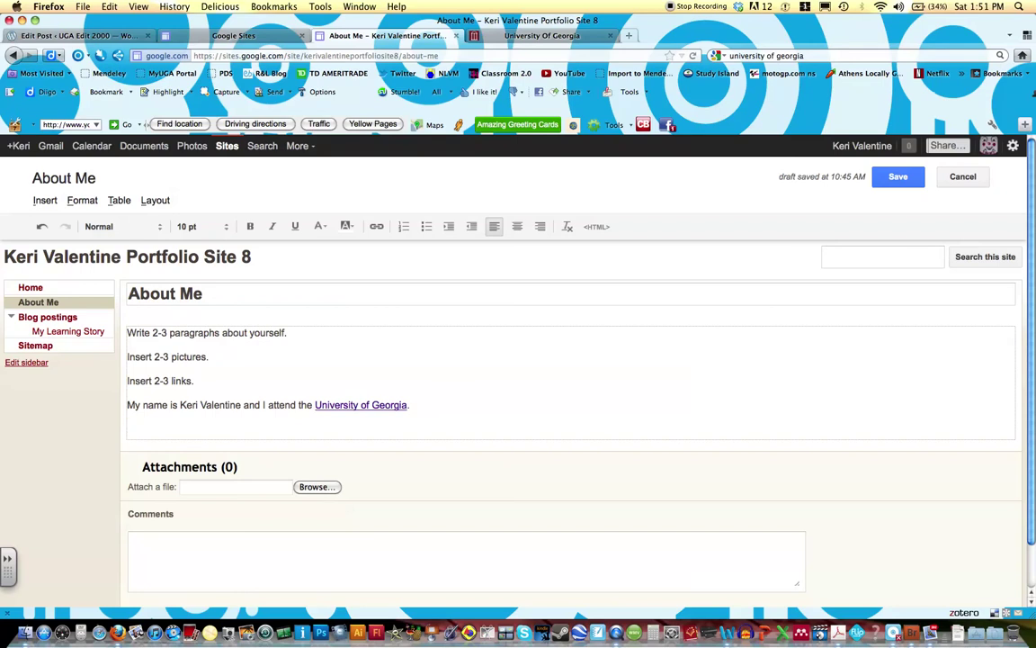
Insert TPACK.png from the Desktop as an image on the About Me page.
{"action": "left_click", "coordinate": [47, 200]}
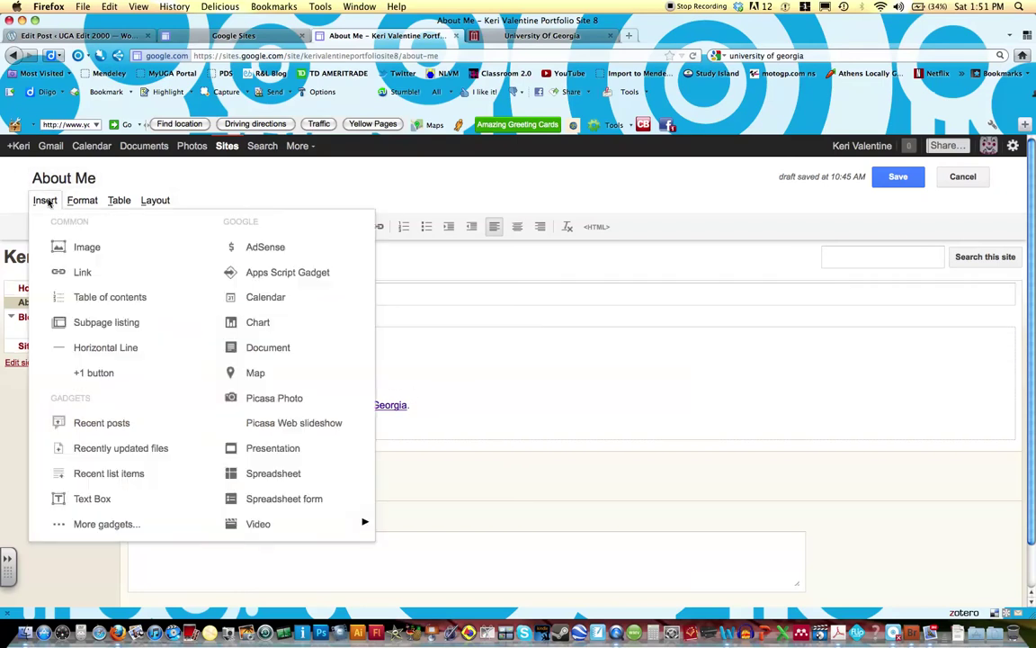
{"action": "left_click", "coordinate": [63, 246]}
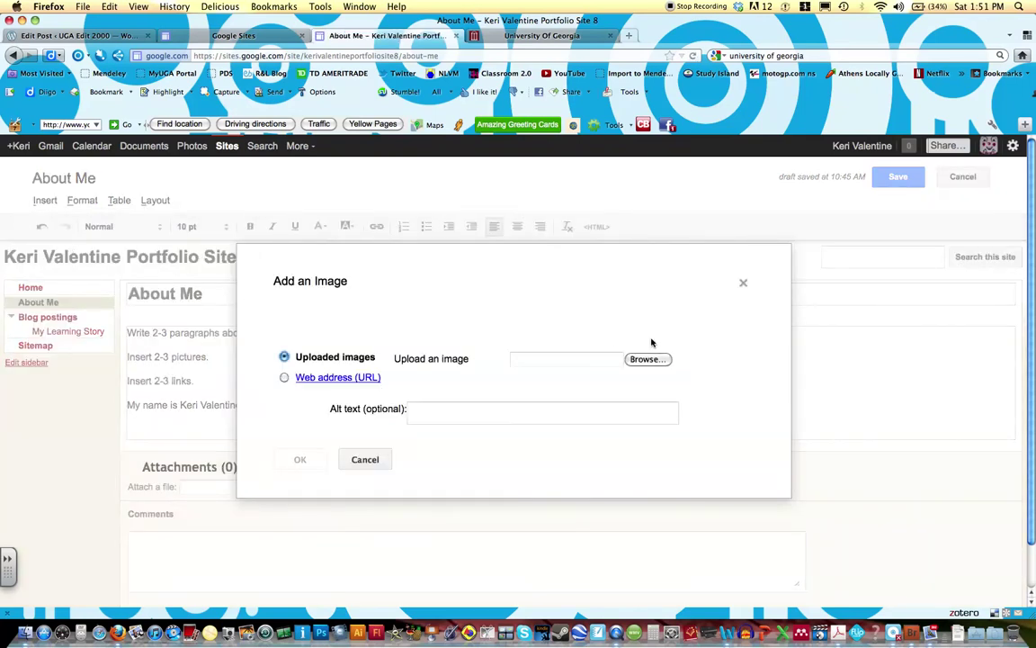
{"action": "left_click", "coordinate": [647, 358]}
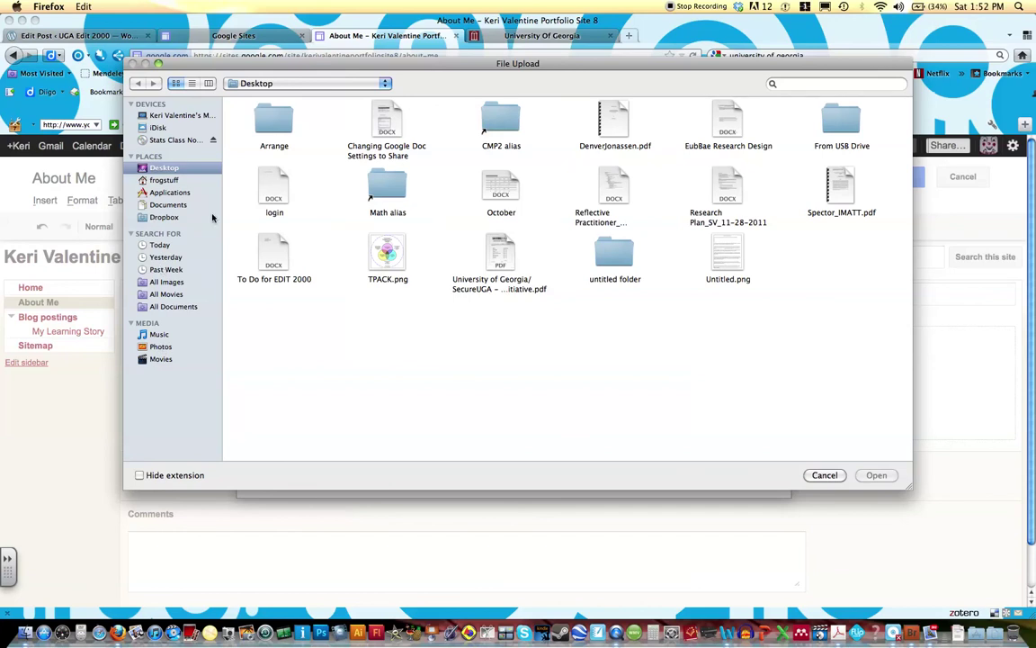
{"action": "double_click", "coordinate": [386, 255]}
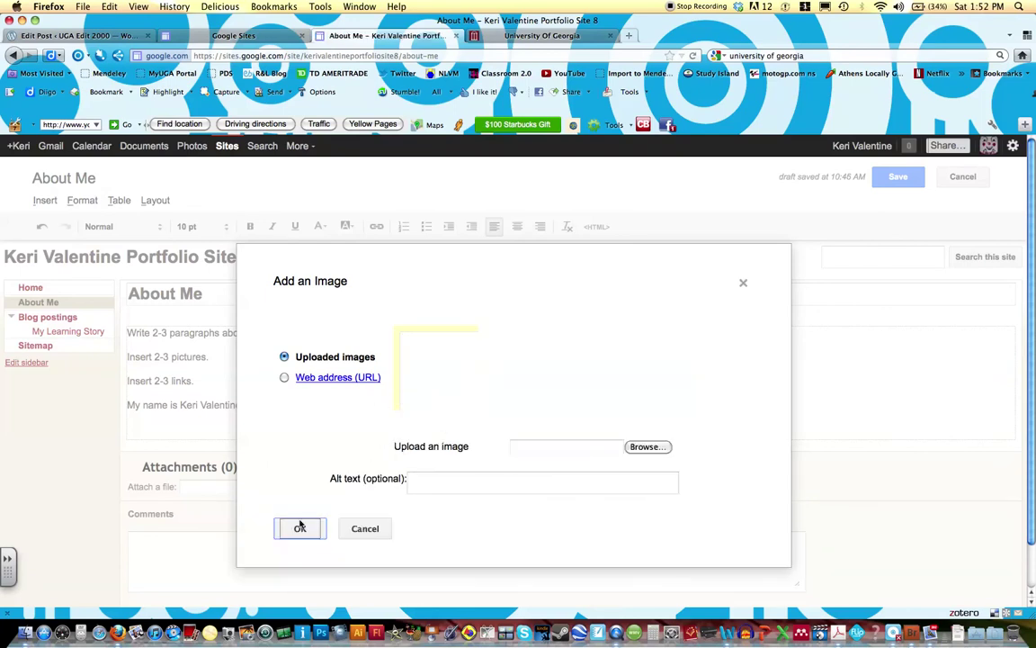
{"action": "left_click", "coordinate": [299, 529]}
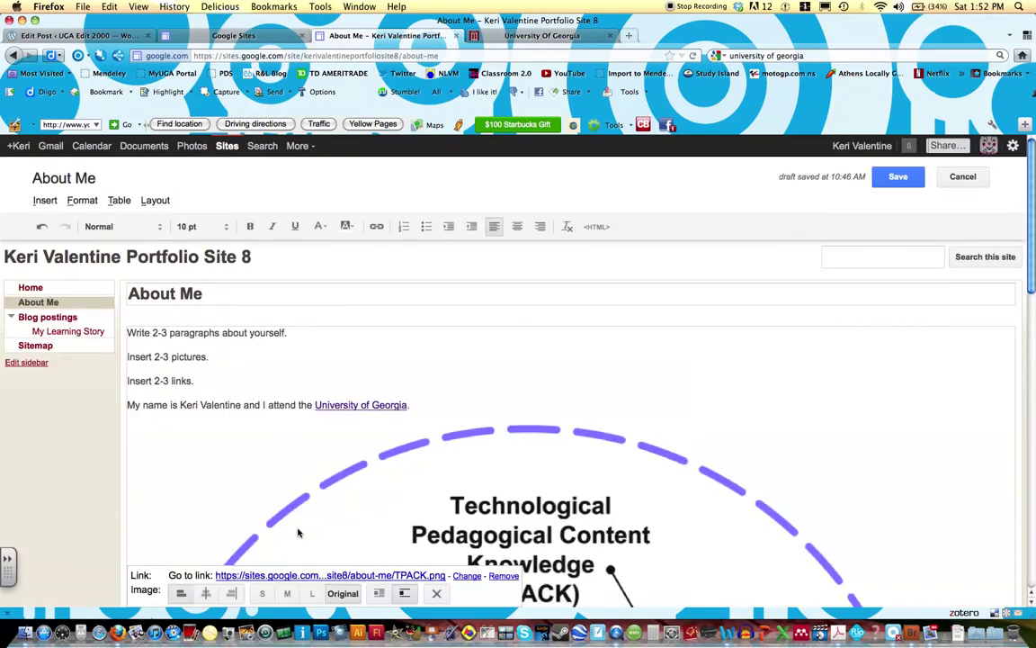
Resize the TPACK image to medium (M) and turn on text wrapping around it.
{"action": "scroll", "coordinate": [414, 463], "scroll_direction": "down", "scroll_amount": 5}
{"action": "scroll", "coordinate": [426, 463], "scroll_direction": "down", "scroll_amount": 2}
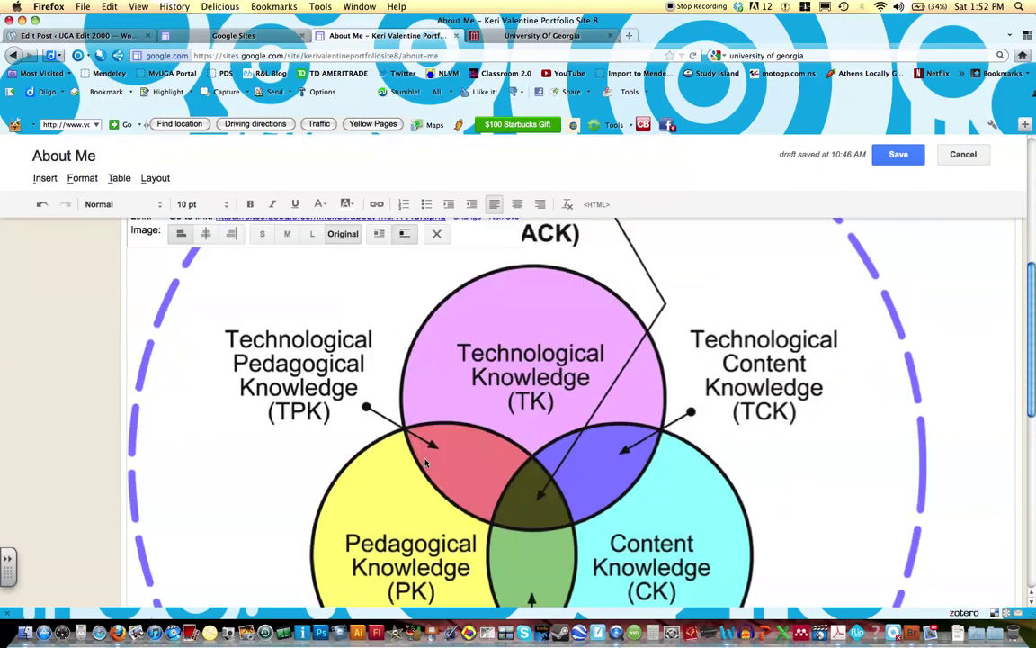
{"action": "scroll", "coordinate": [427, 463], "scroll_direction": "up", "scroll_amount": 3}
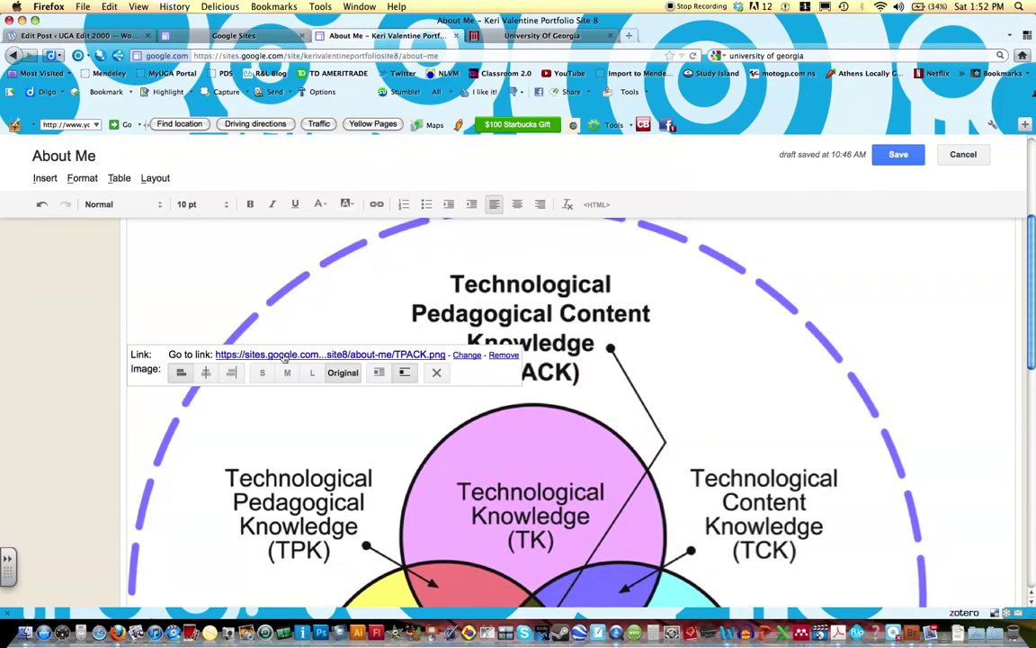
{"action": "scroll", "coordinate": [339, 345], "scroll_direction": "up", "scroll_amount": 3}
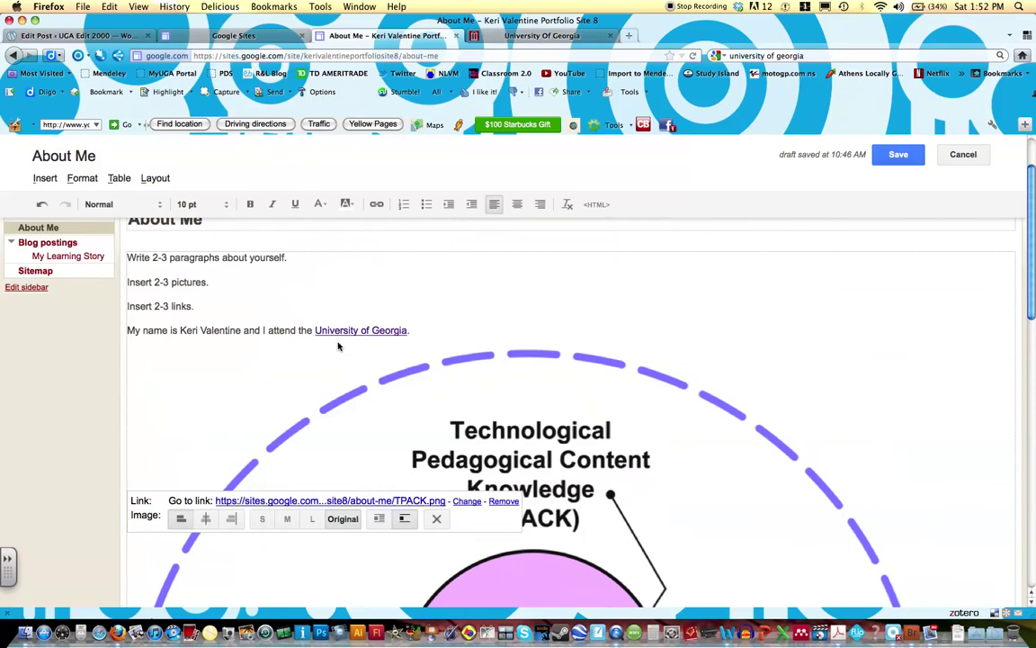
{"action": "left_click", "coordinate": [460, 287]}
{"action": "scroll", "coordinate": [308, 430], "scroll_direction": "down", "scroll_amount": 8}
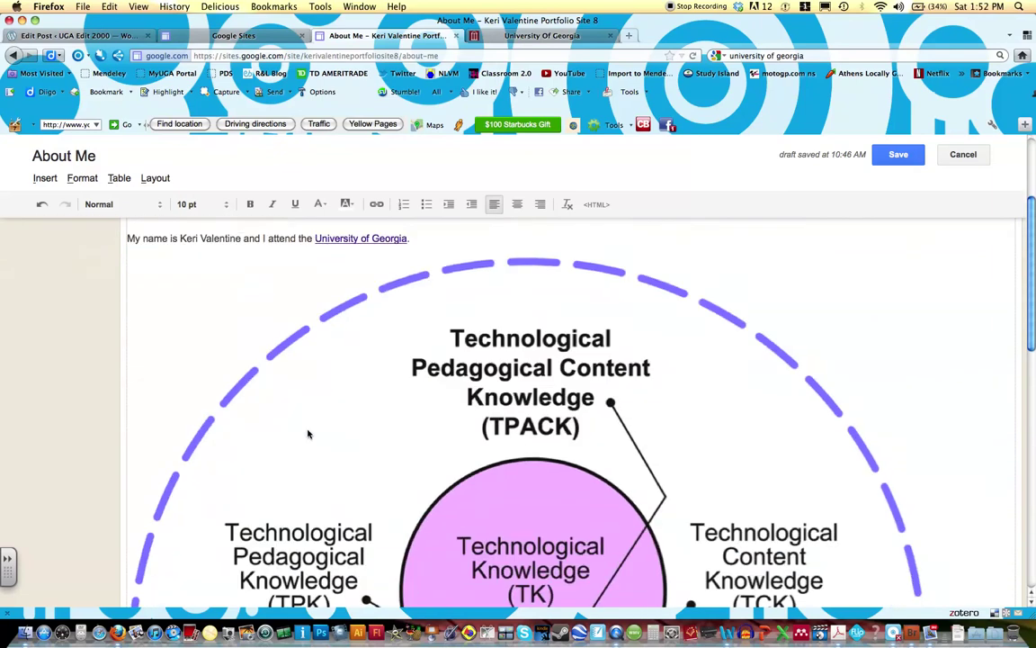
{"action": "scroll", "coordinate": [308, 434], "scroll_direction": "up", "scroll_amount": 7}
{"action": "scroll", "coordinate": [310, 435], "scroll_direction": "down", "scroll_amount": 3}
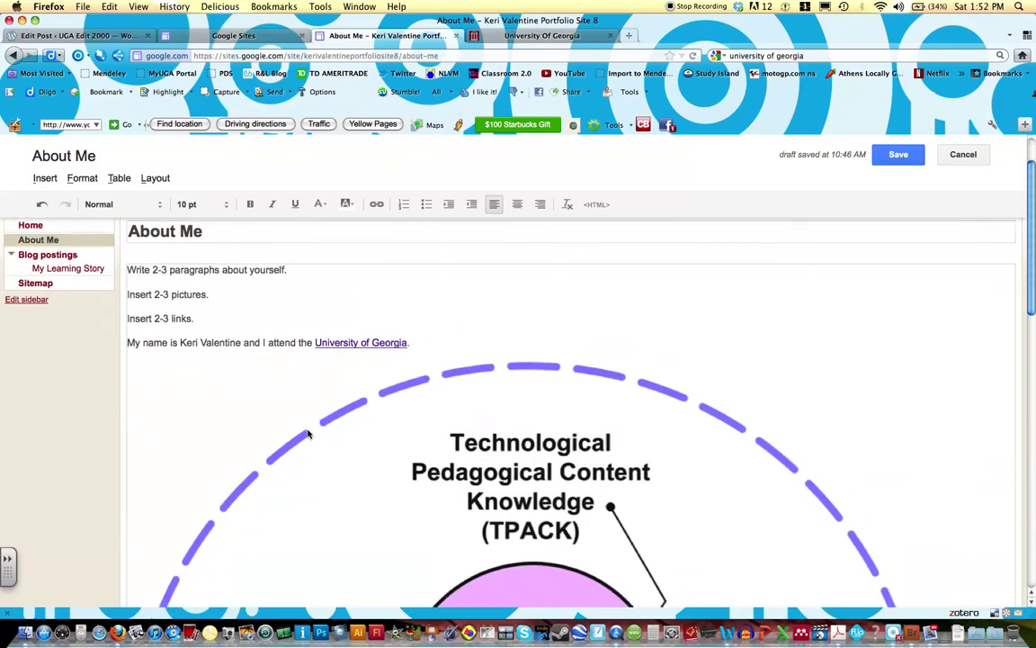
{"action": "left_click", "coordinate": [377, 398]}
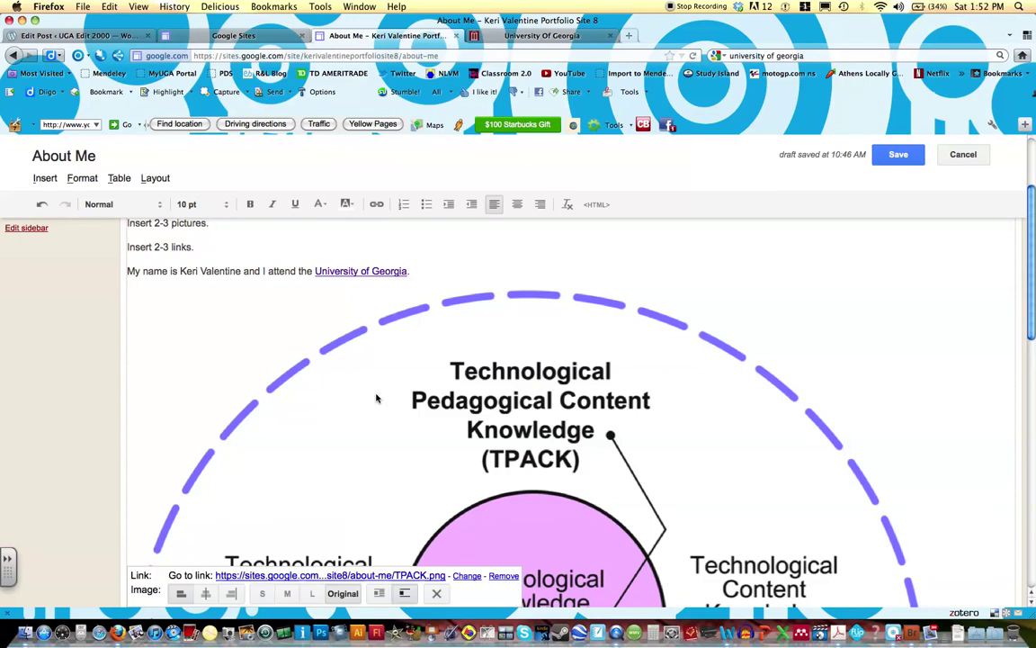
{"action": "scroll", "coordinate": [377, 398], "scroll_direction": "down", "scroll_amount": 5}
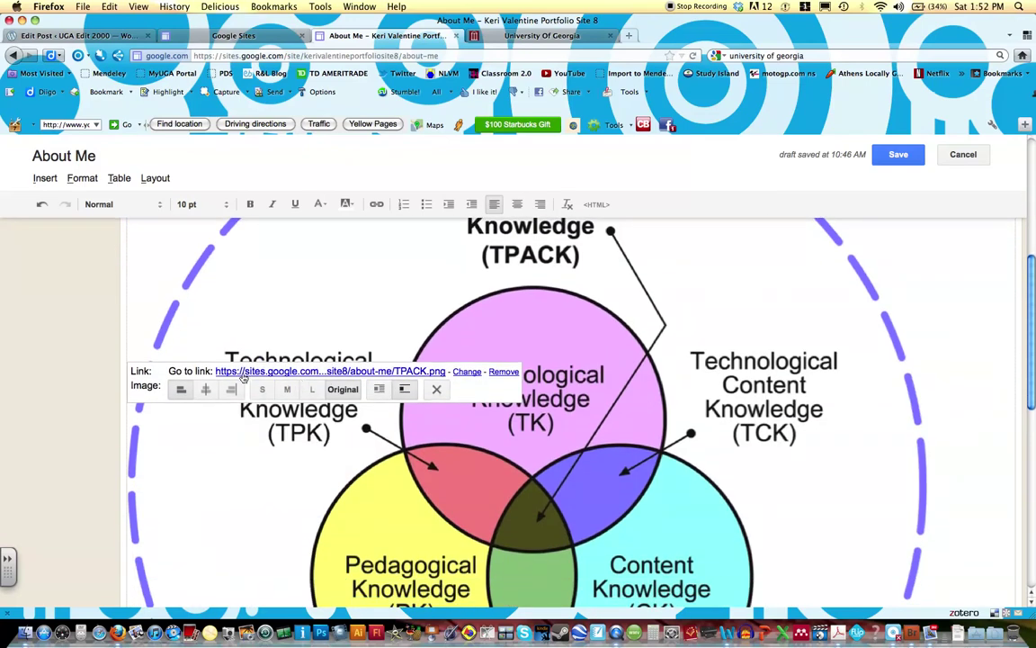
{"action": "left_click", "coordinate": [287, 388]}
{"action": "scroll", "coordinate": [278, 338], "scroll_direction": "up", "scroll_amount": 3}
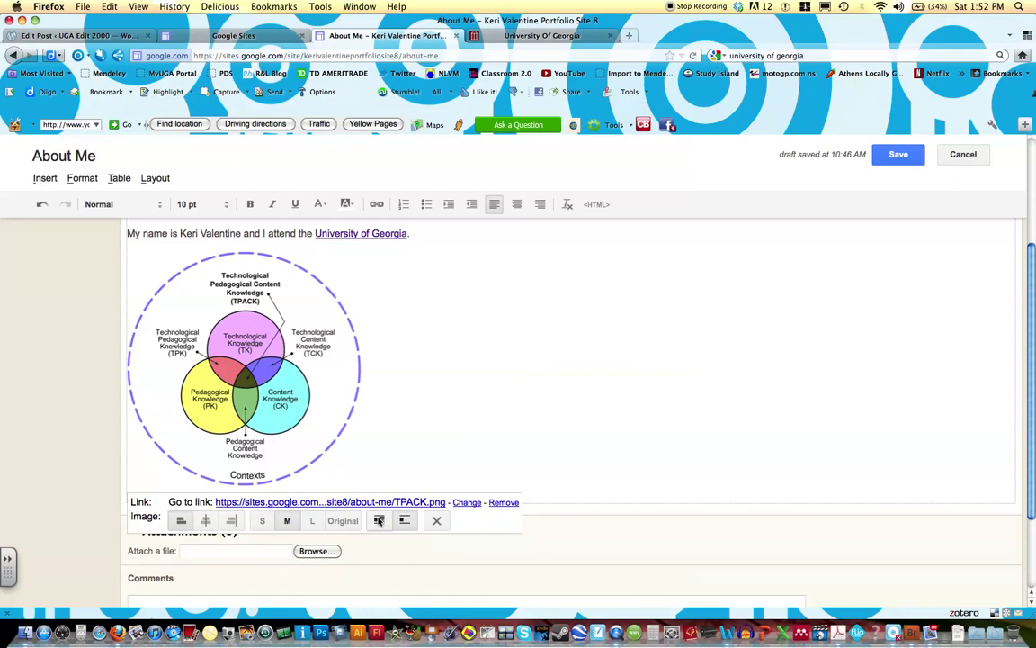
{"action": "left_click", "coordinate": [378, 521]}
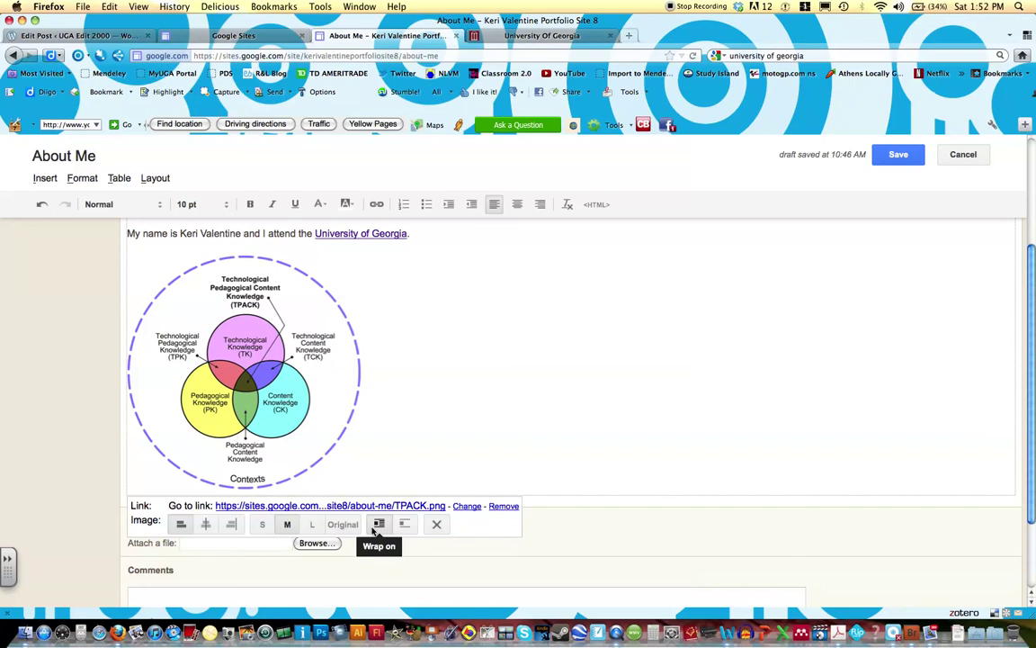
{"action": "scroll", "coordinate": [371, 529], "scroll_direction": "down", "scroll_amount": 3}
{"action": "scroll", "coordinate": [370, 529], "scroll_direction": "up", "scroll_amount": 8}
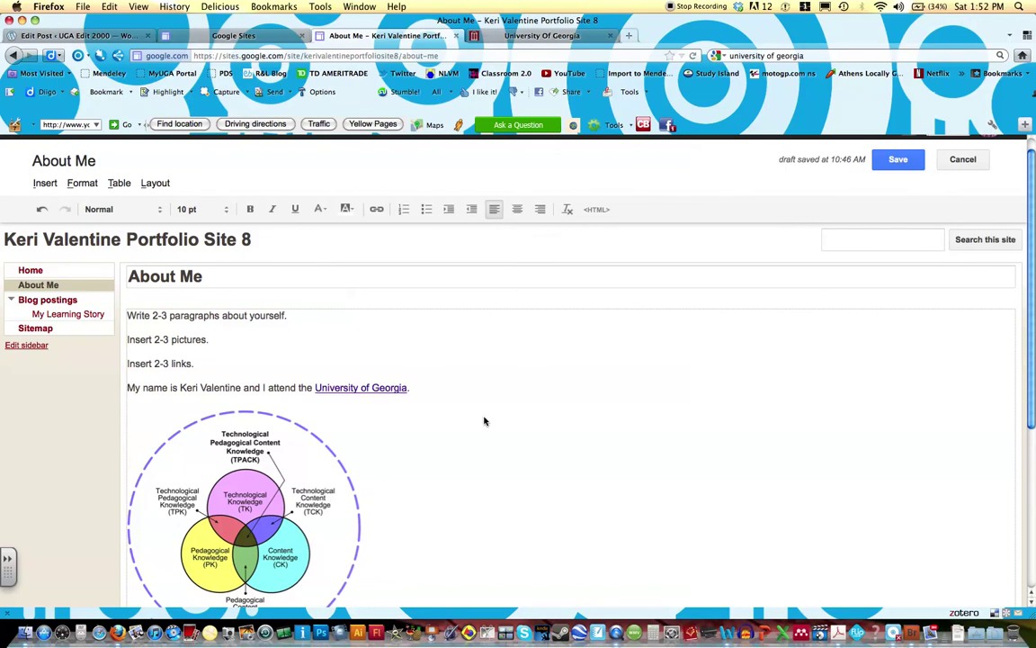
Type the caption 'This is me skiing!' beside the image and save the page.
{"action": "type", "text": "This is me"}
{"action": "type", "text": " skil"}
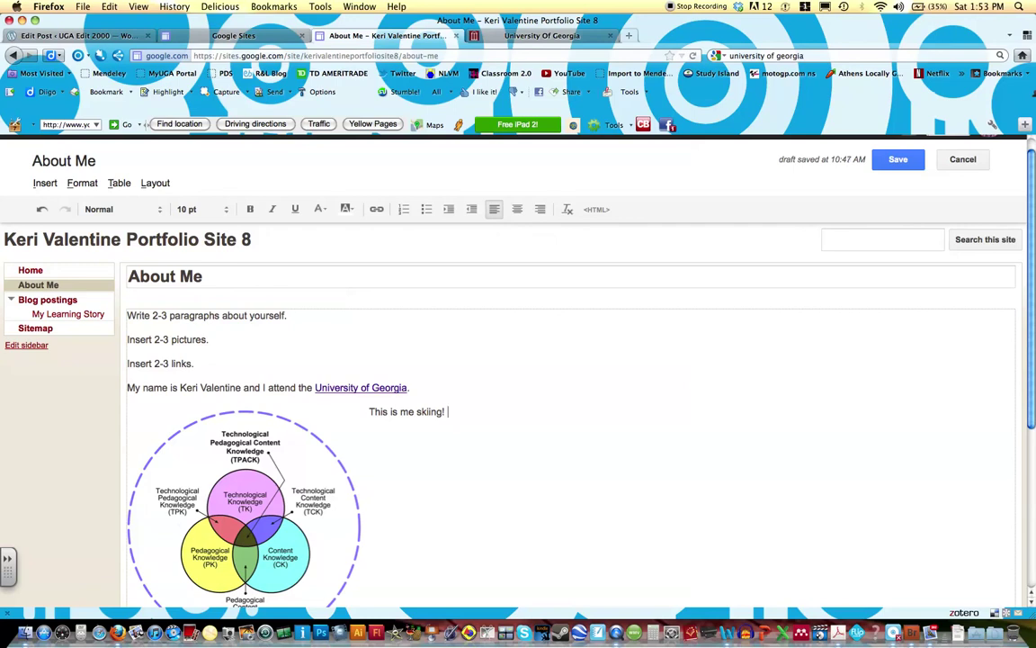
{"action": "scroll", "coordinate": [386, 371], "scroll_direction": "down", "scroll_amount": 1}
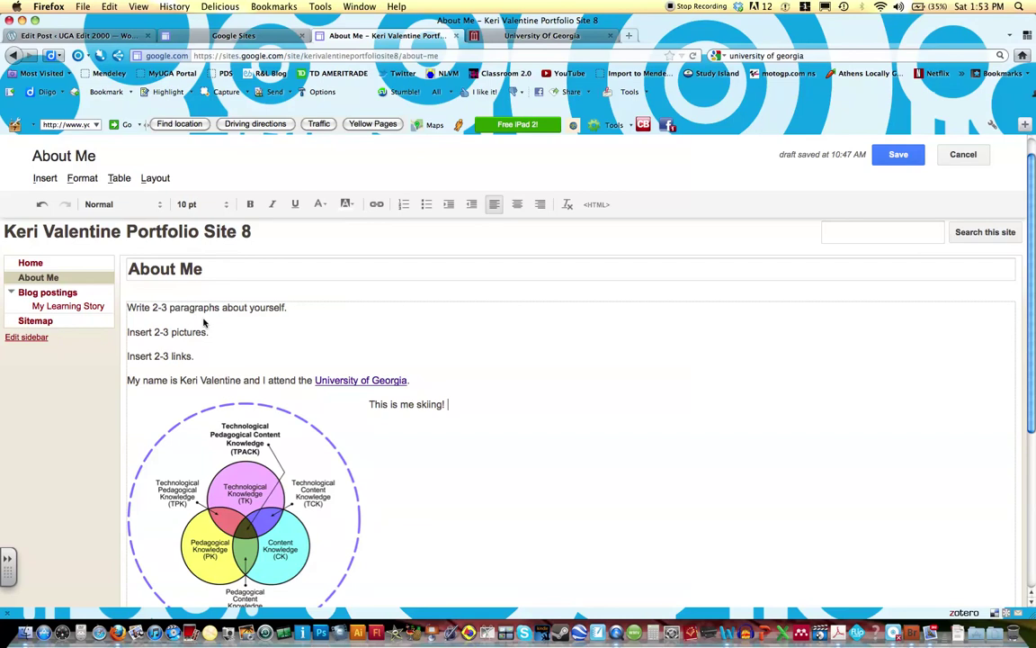
{"action": "left_click", "coordinate": [904, 155]}
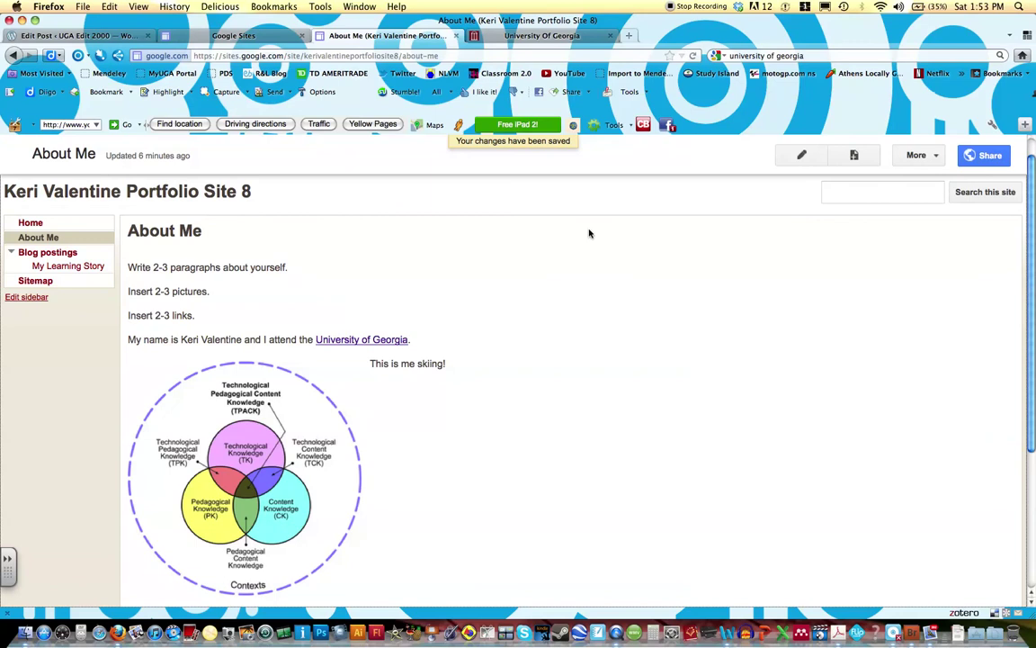